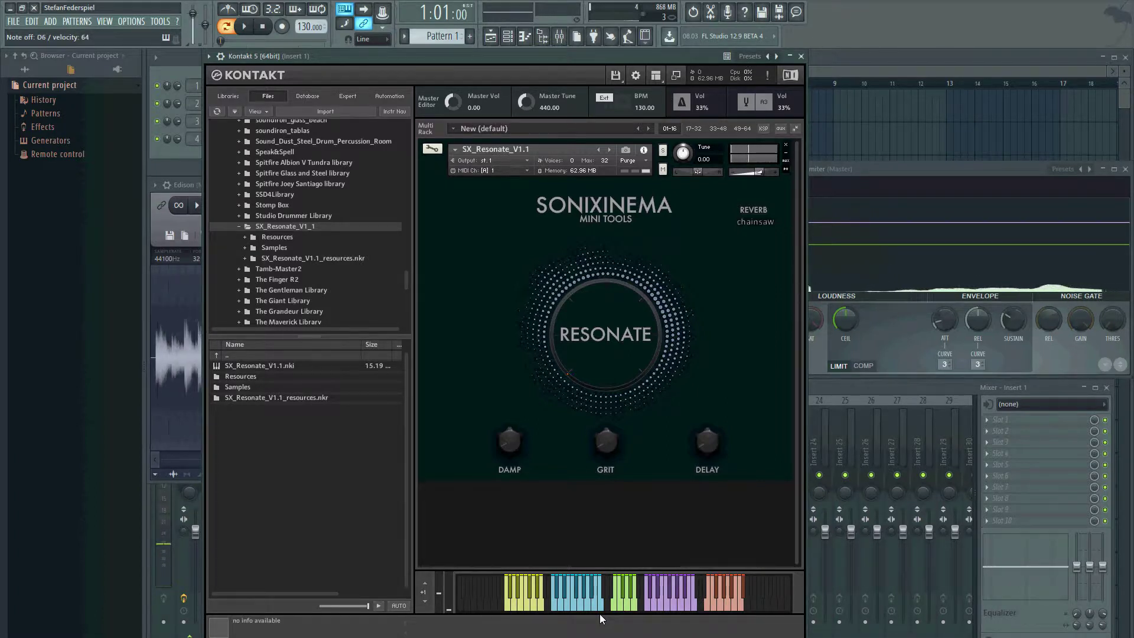
Step: Turn the Resonate DAMP knob up from its minimum to a high setting
{"action": "left_click_drag", "start_coordinate": [501, 438], "coordinate": [482, 308]}
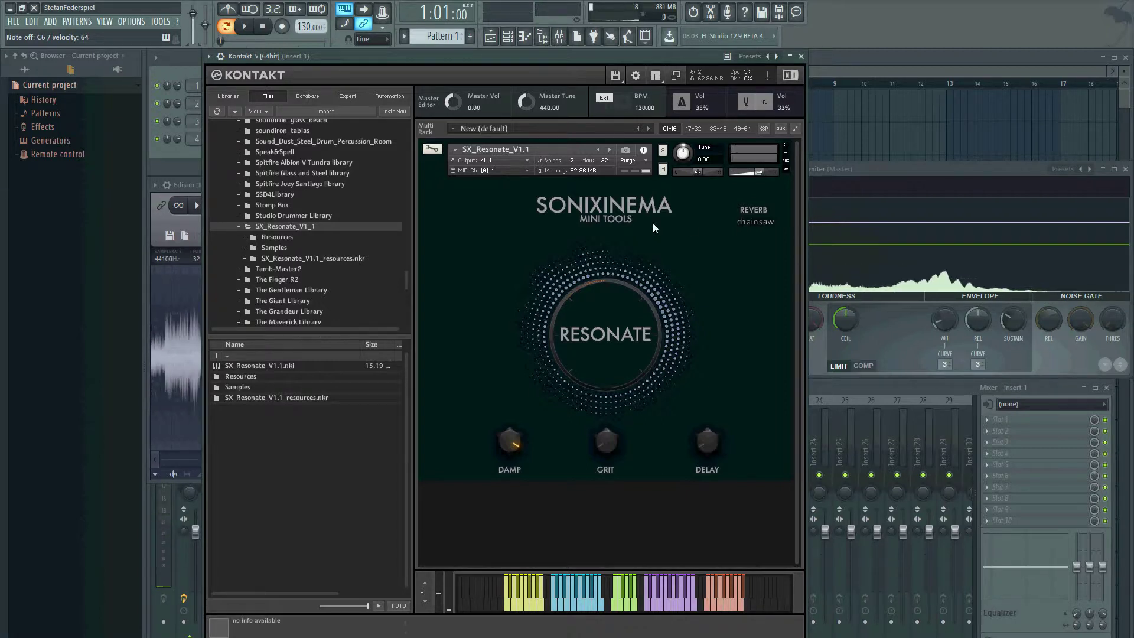
Step: Switch the reverb impulse from chainsaw to ARENA 1.wav and reset the master Fruity Limiter's gain to default
{"action": "left_click", "coordinate": [755, 221]}
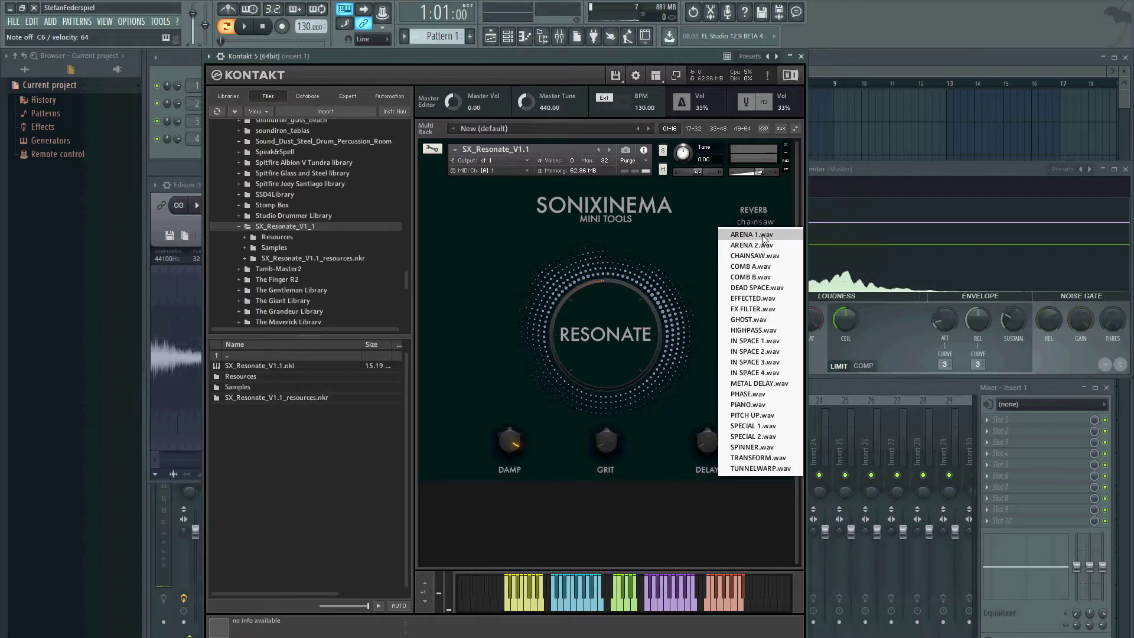
{"action": "left_click", "coordinate": [761, 234]}
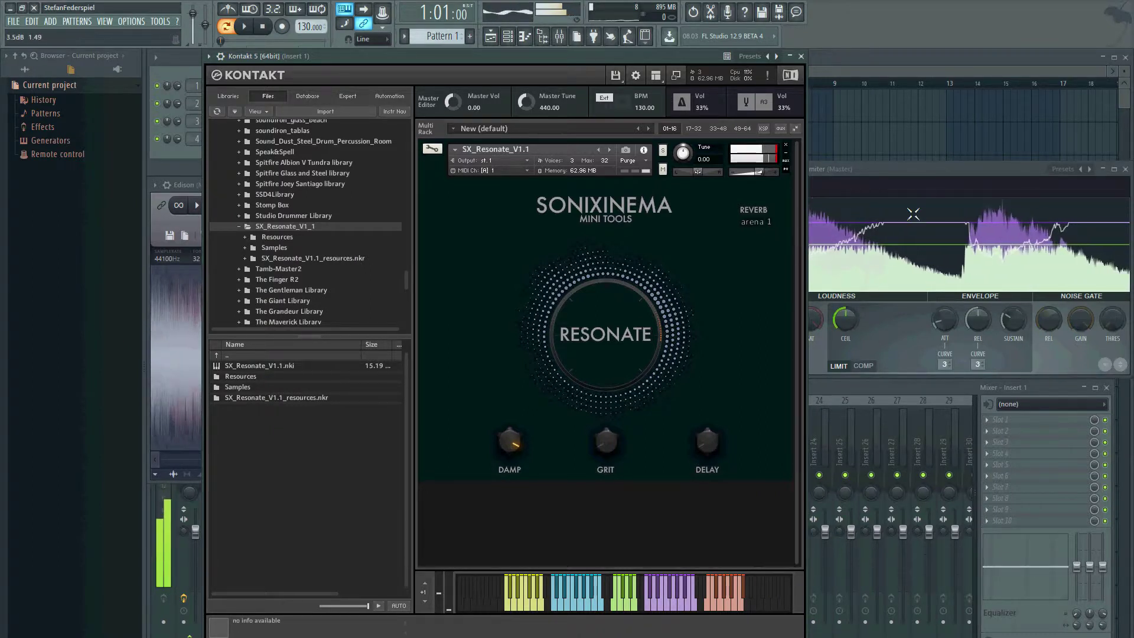
{"action": "left_click", "coordinate": [923, 175]}
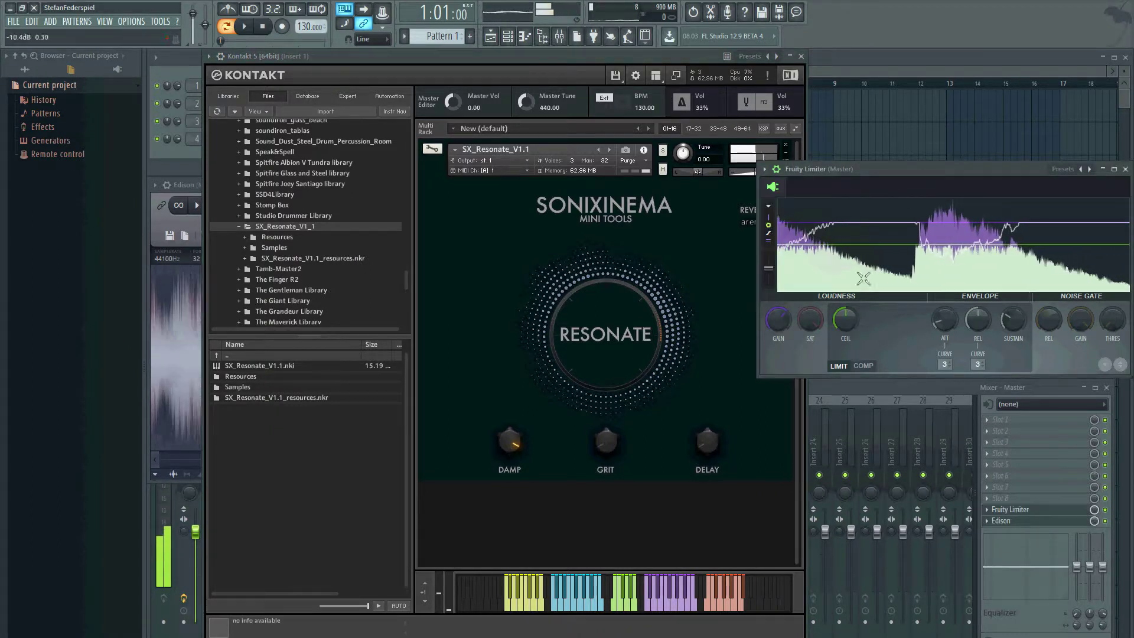
{"action": "right_click", "coordinate": [784, 320]}
{"action": "left_click", "coordinate": [793, 323]}
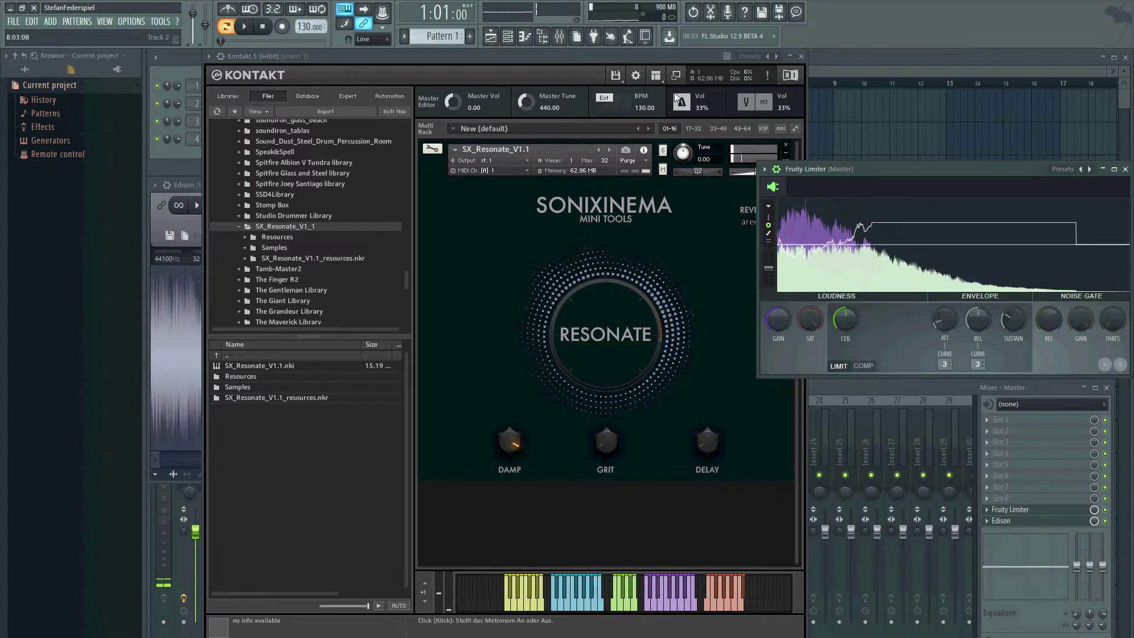
{"action": "left_click", "coordinate": [643, 57]}
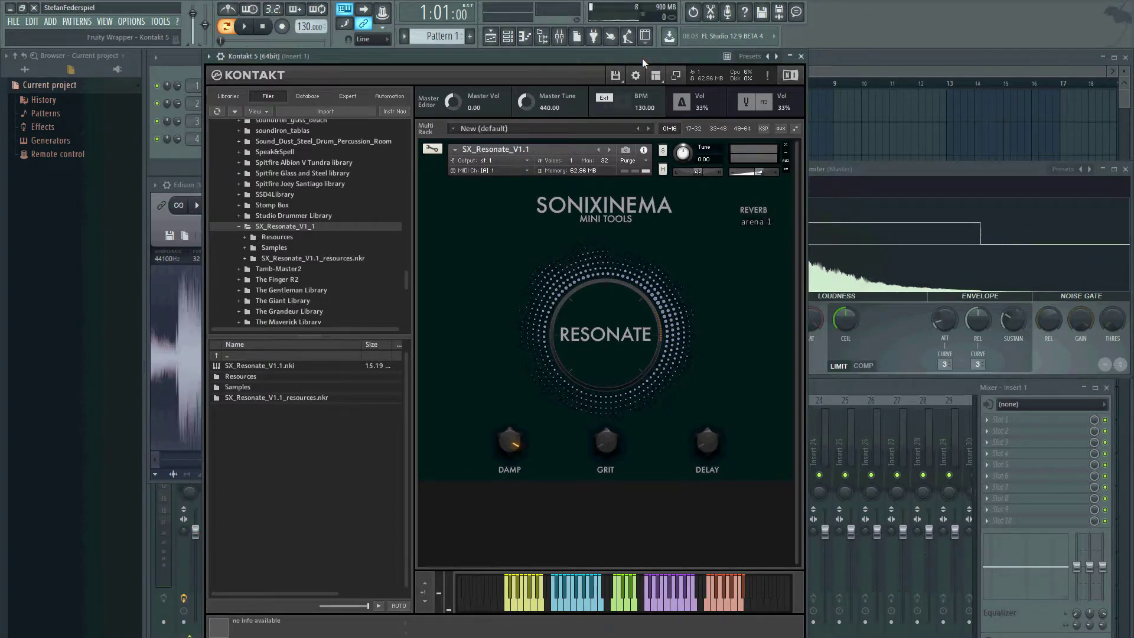
{"action": "key", "text": "b"}
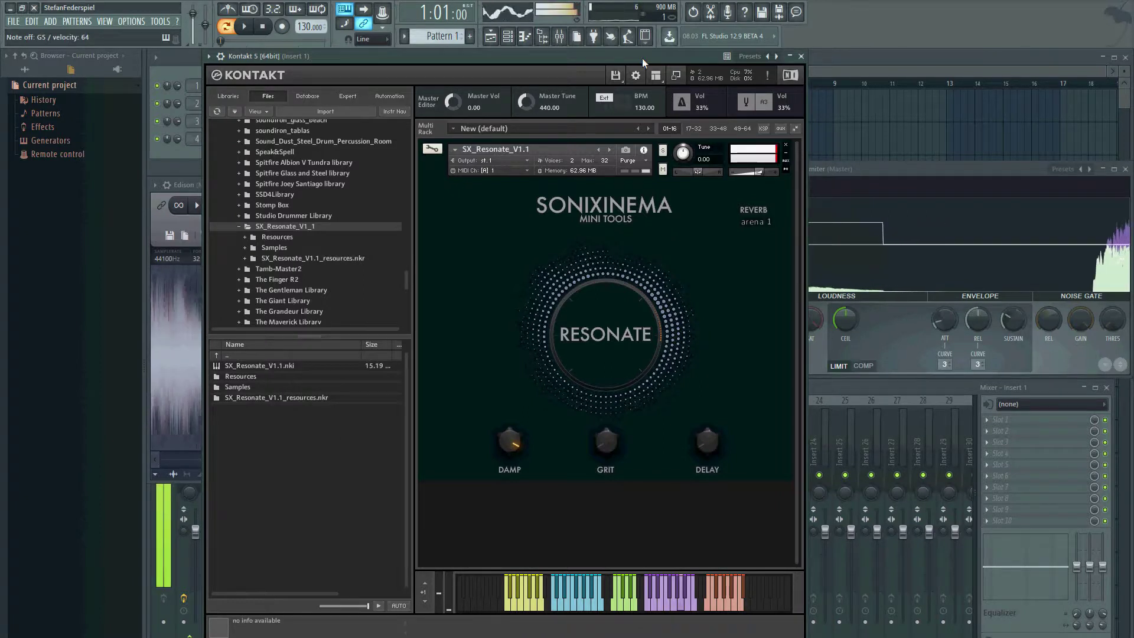
{"action": "key", "text": "n"}
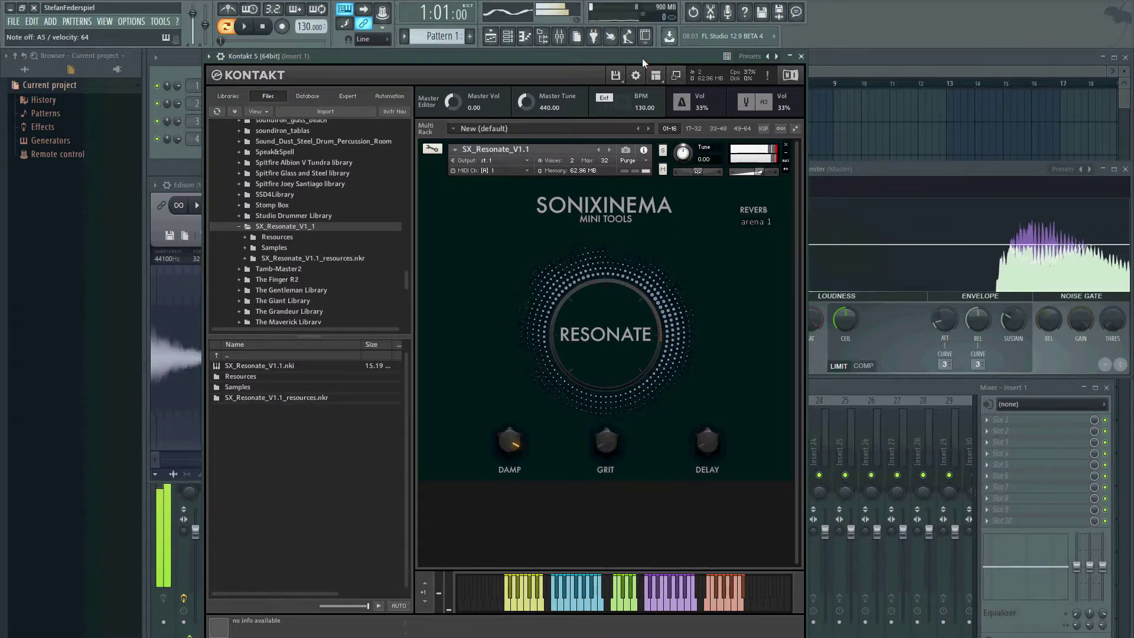
{"action": "key", "text": "b"}
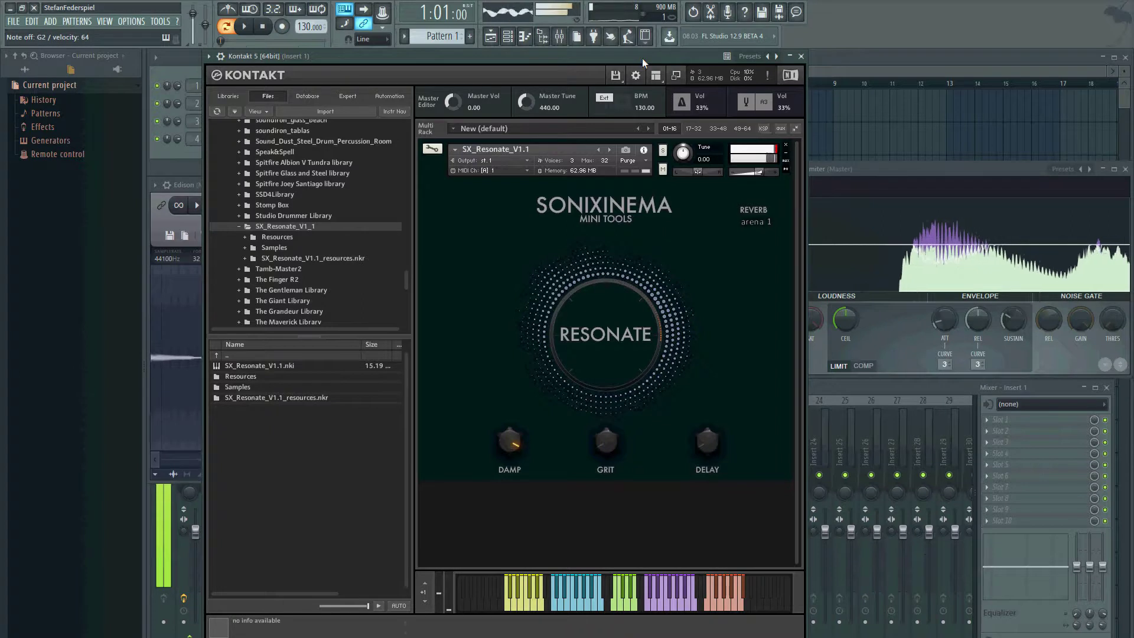
{"action": "key", "text": "x"}
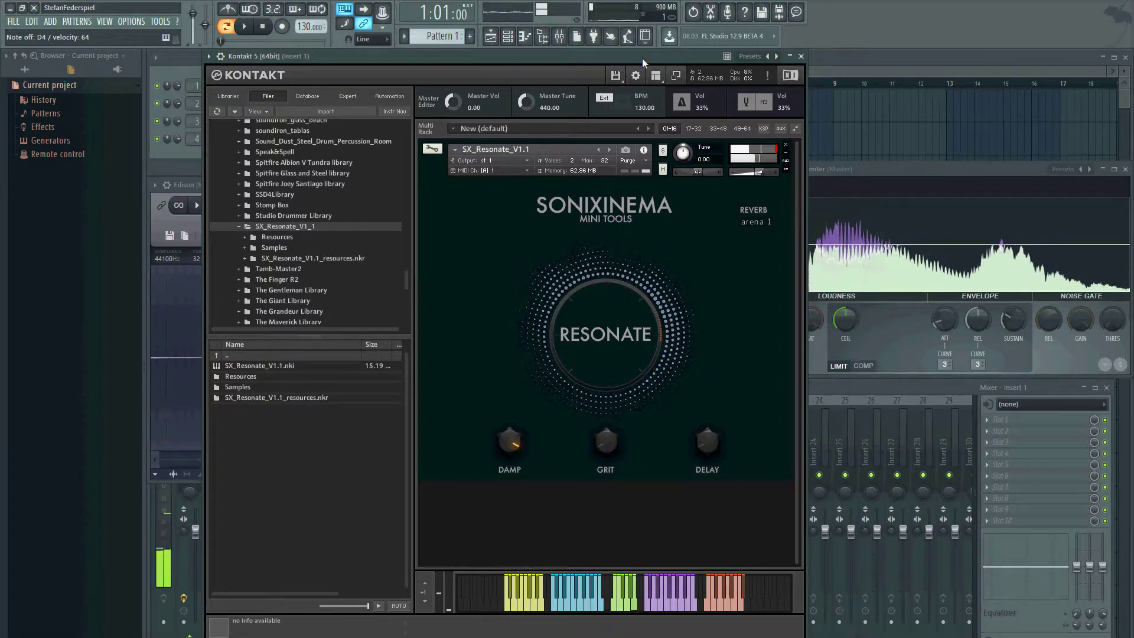
{"action": "key", "text": "u"}
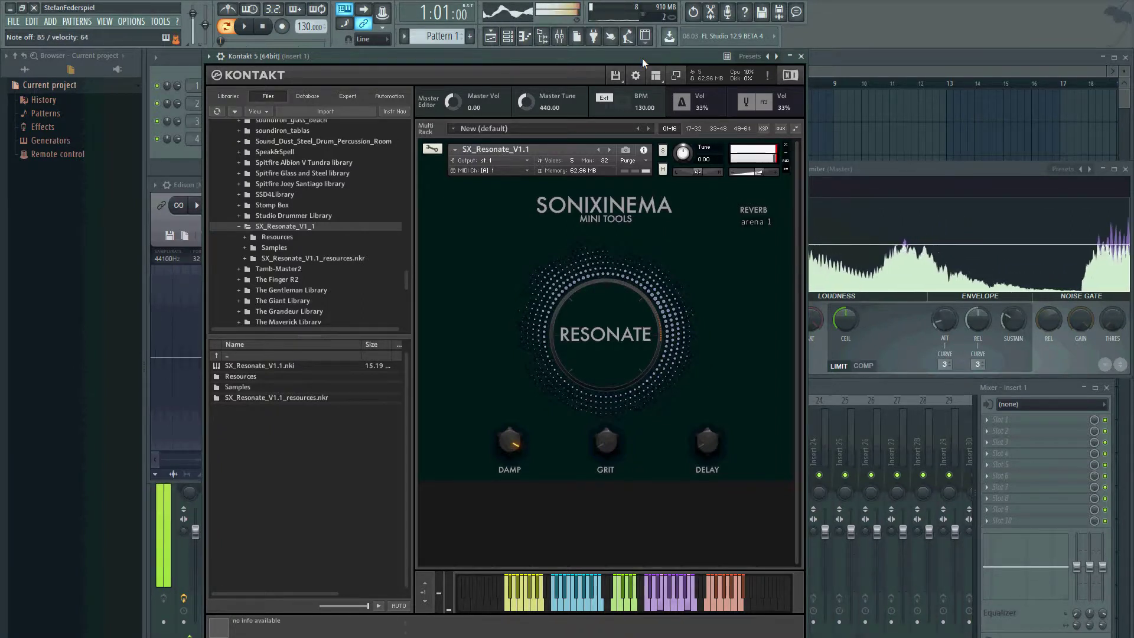
{"action": "key", "text": "v"}
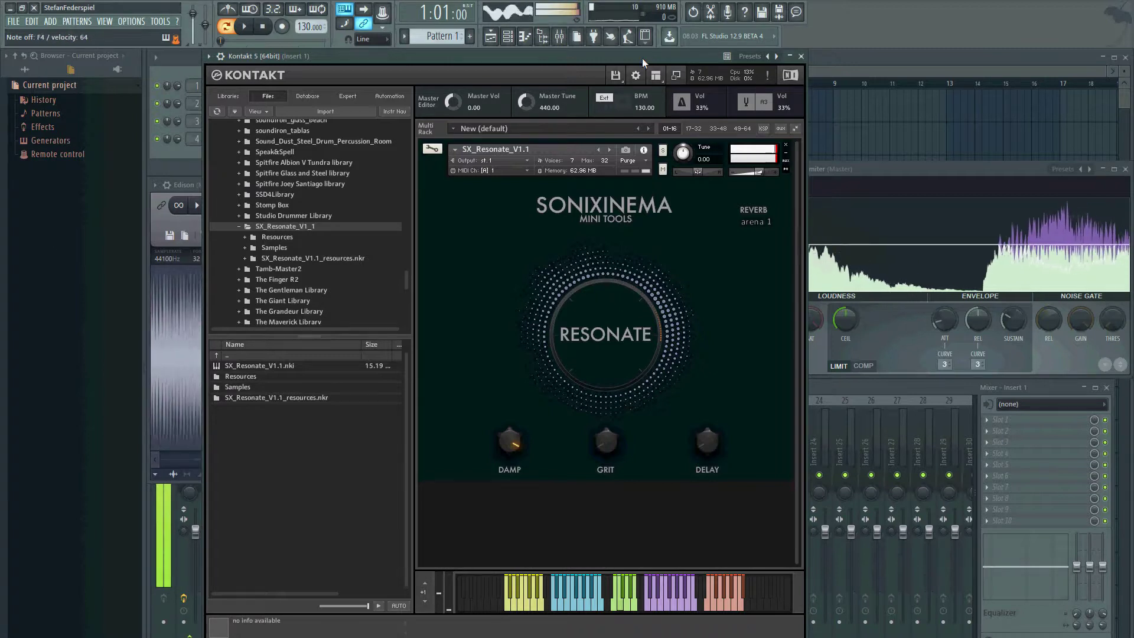
{"action": "key", "text": "v"}
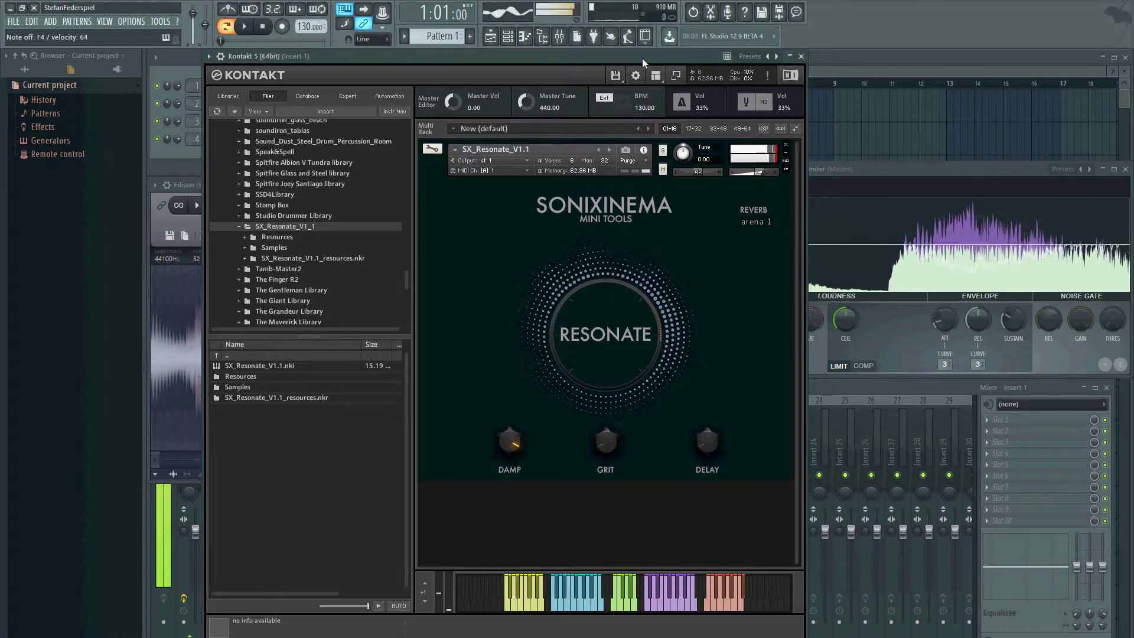
{"action": "key", "text": "n"}
{"action": "key", "text": "h"}
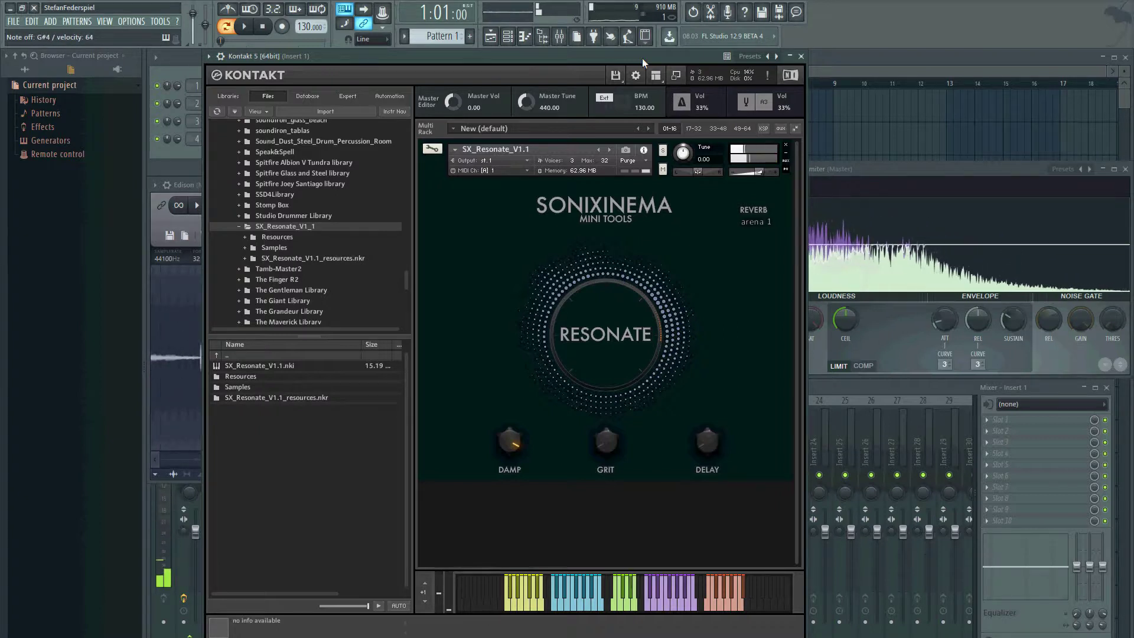
{"action": "key", "text": "b"}
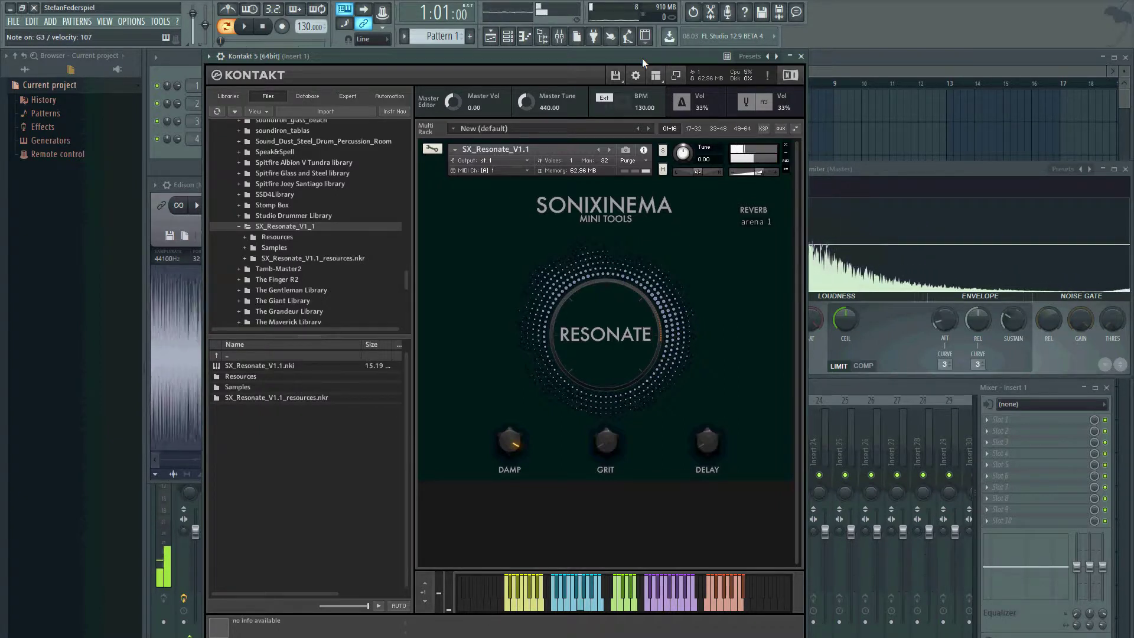
{"action": "key", "text": "n"}
{"action": "key", "text": "y"}
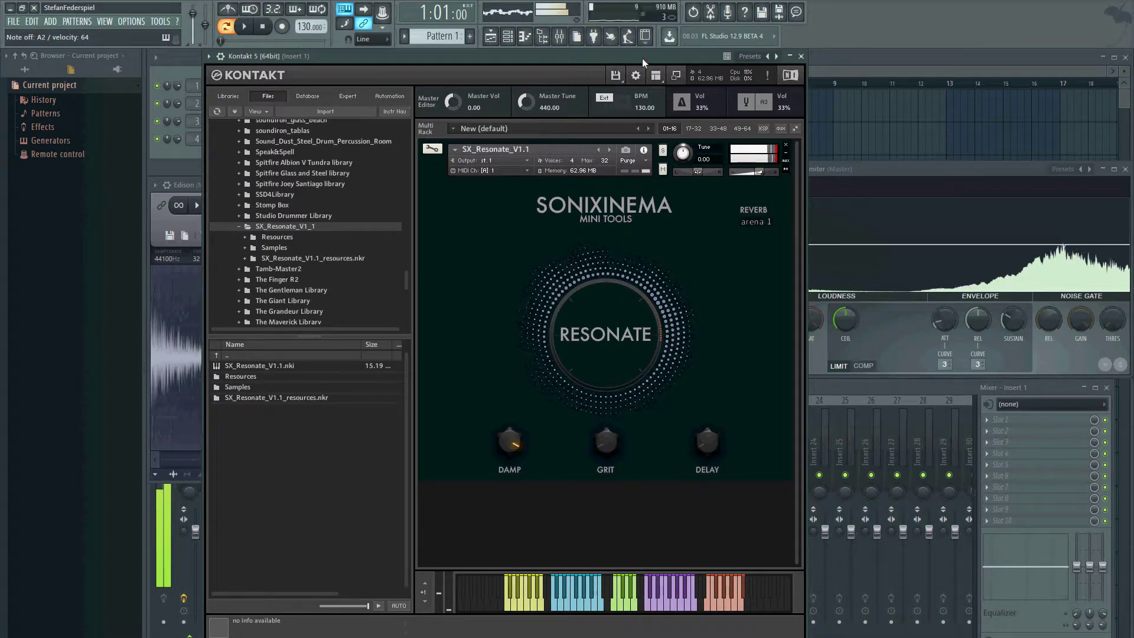
{"action": "key", "text": "t"}
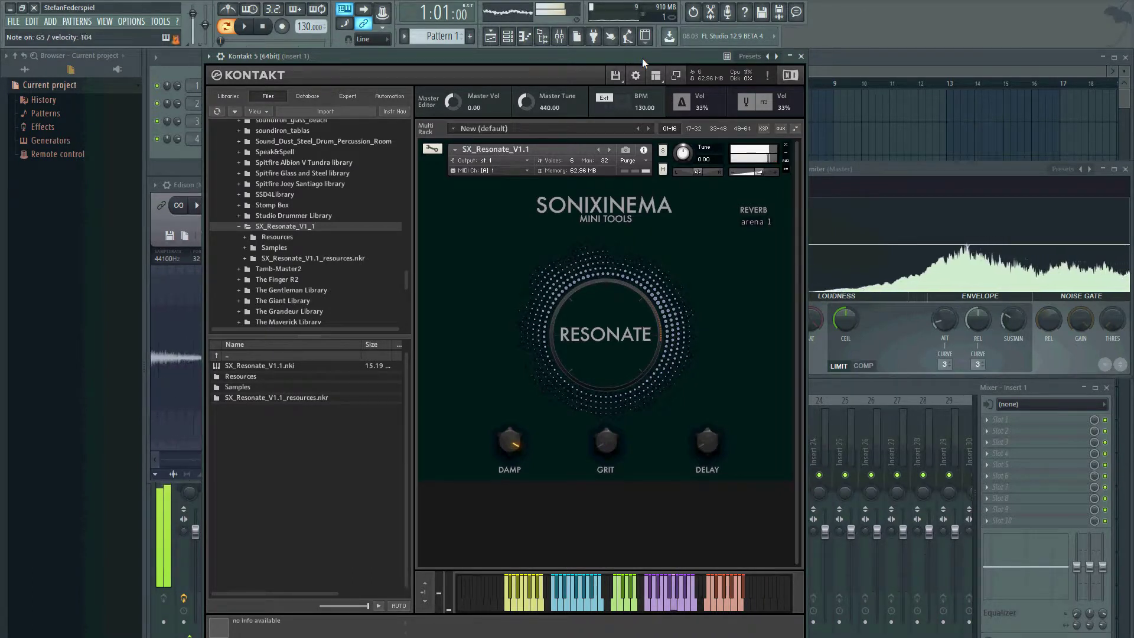
{"action": "key", "text": "n"}
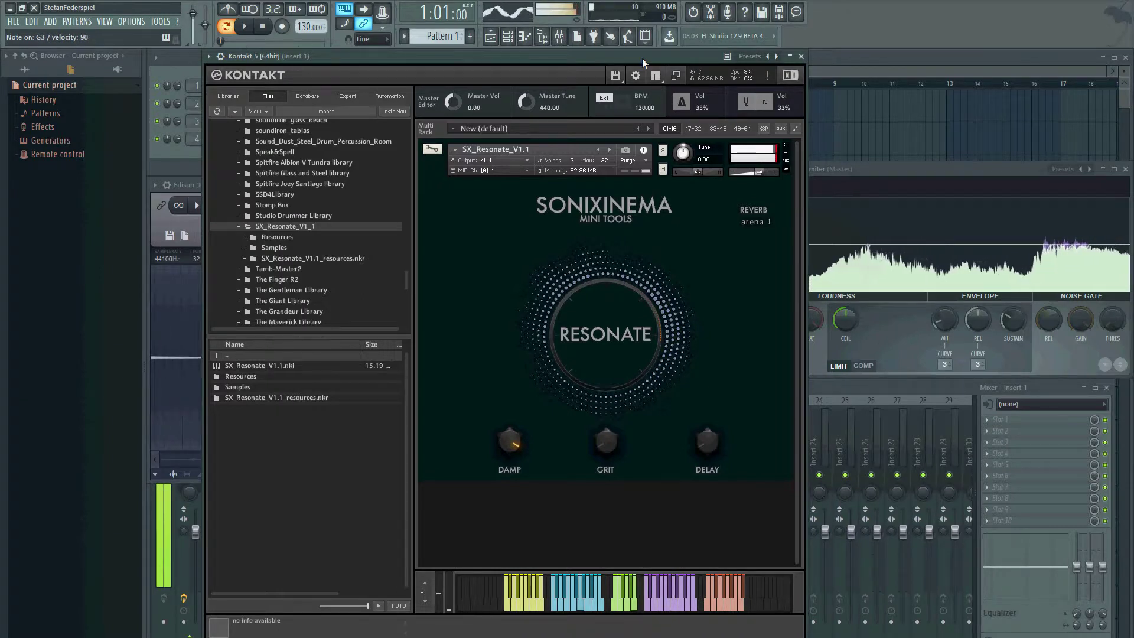
{"action": "key", "text": "q"}
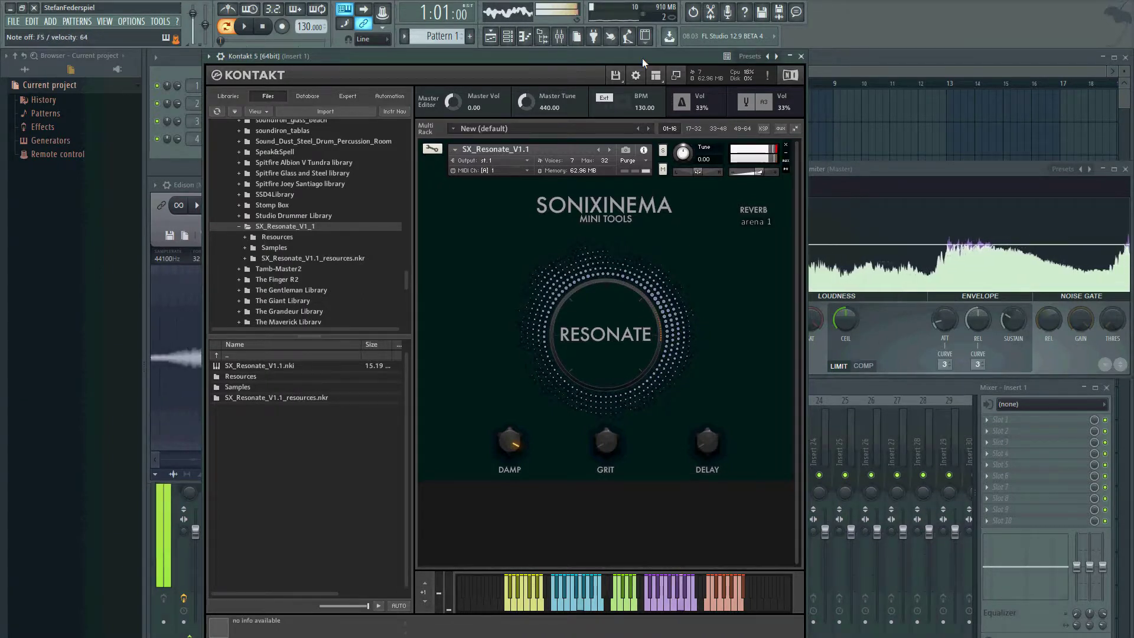
{"action": "key", "text": "p"}
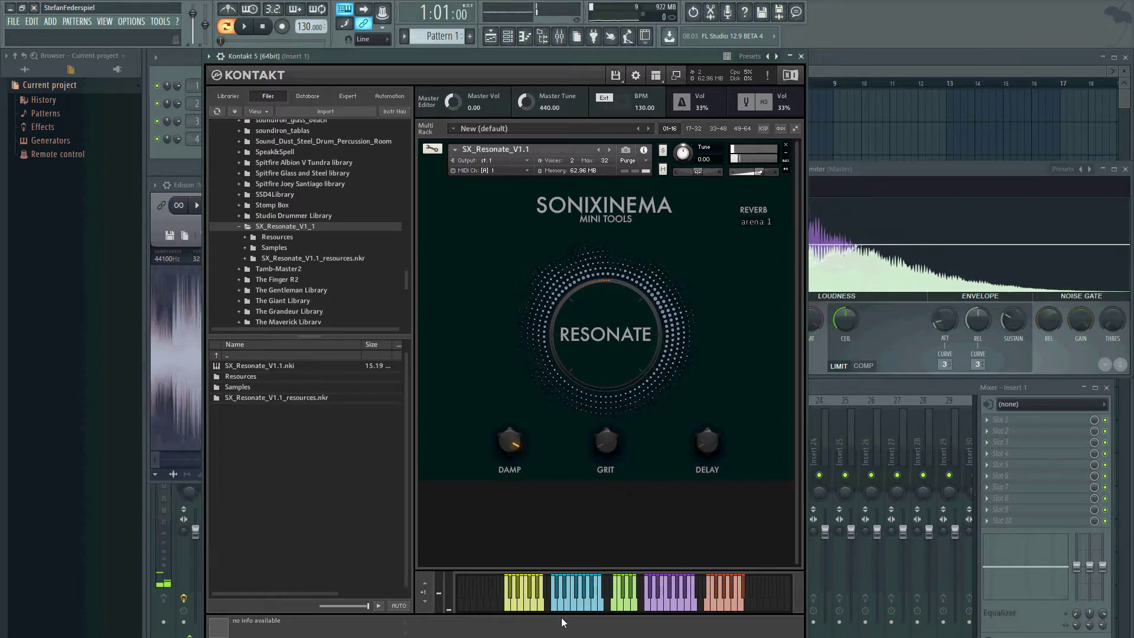
Step: Raise GRIT to roughly two-thirds, easing it back slightly, and dismiss the Facebook notification
{"action": "left_click_drag", "start_coordinate": [609, 442], "coordinate": [620, 359]}
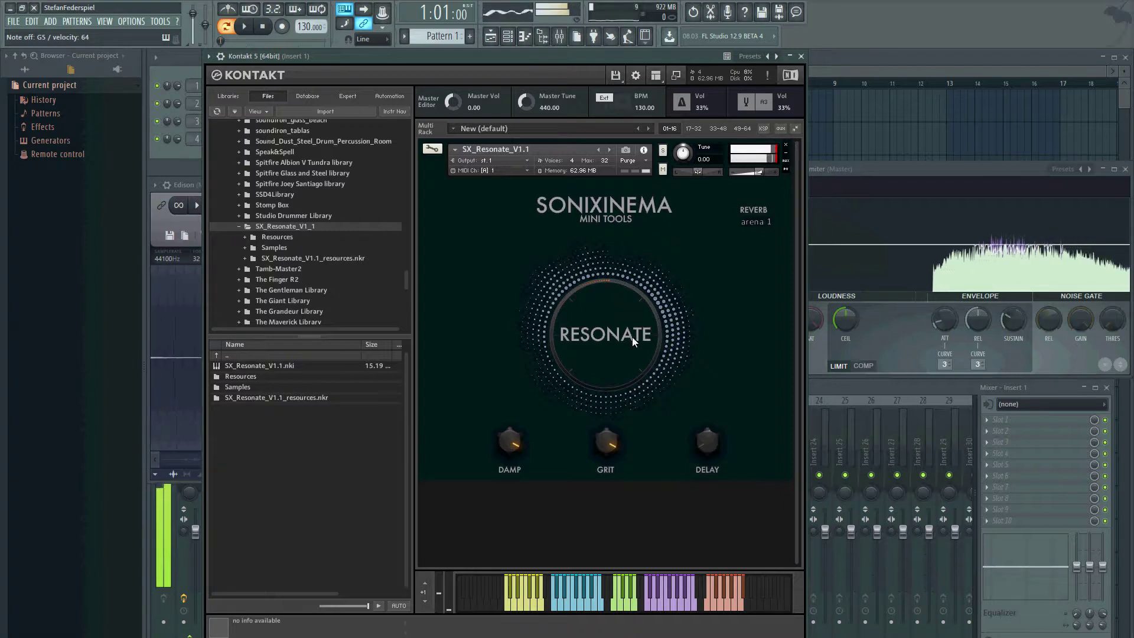
{"action": "left_click_drag", "start_coordinate": [606, 436], "coordinate": [613, 472]}
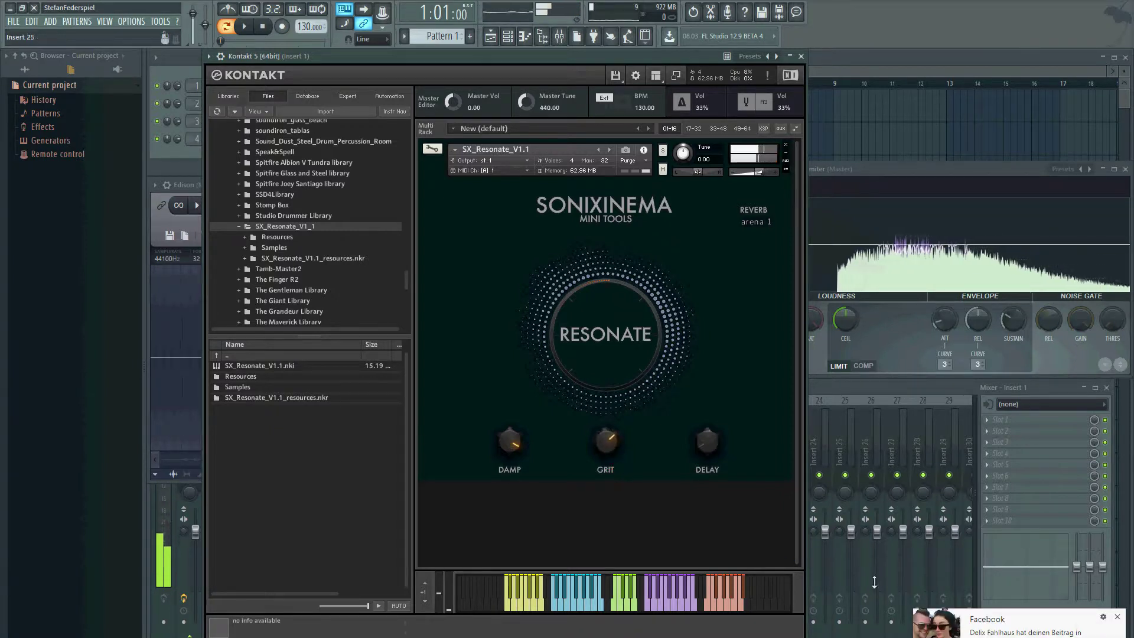
{"action": "left_click", "coordinate": [1117, 618]}
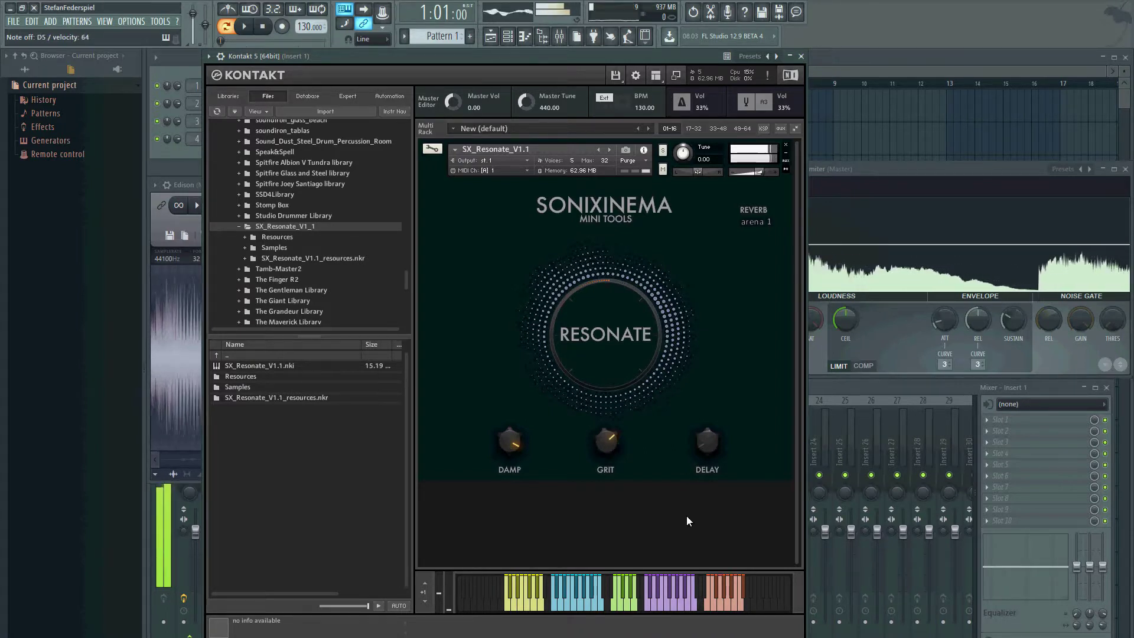
Step: Turn GRIT further up and raise the DELAY knob to add some delay
{"action": "left_click_drag", "start_coordinate": [609, 436], "coordinate": [612, 362]}
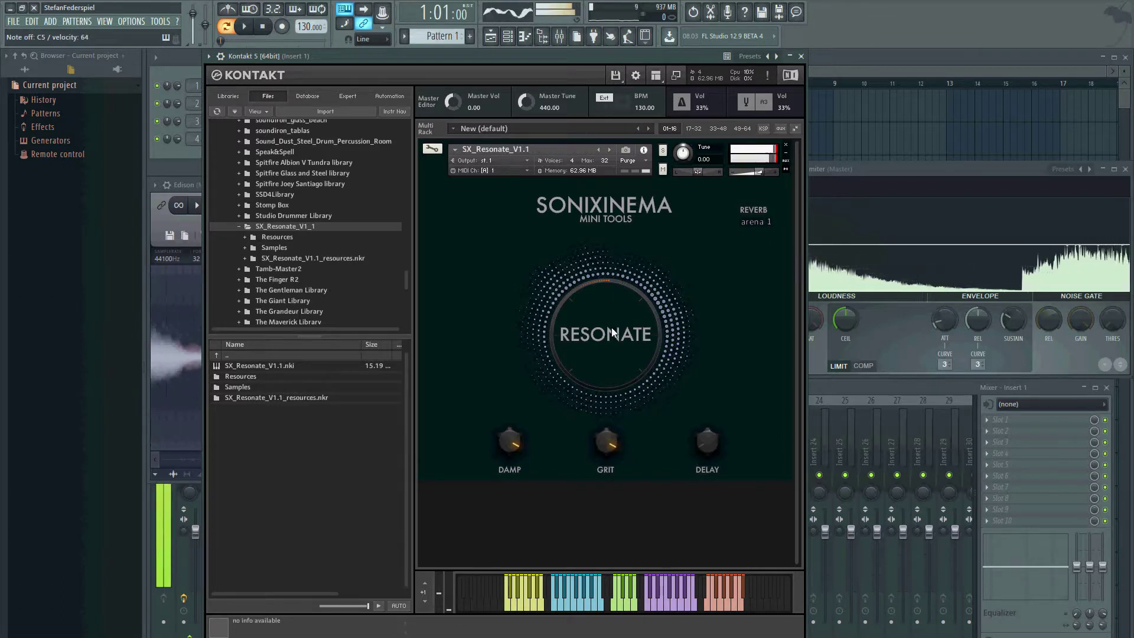
{"action": "left_click_drag", "start_coordinate": [707, 449], "coordinate": [709, 373]}
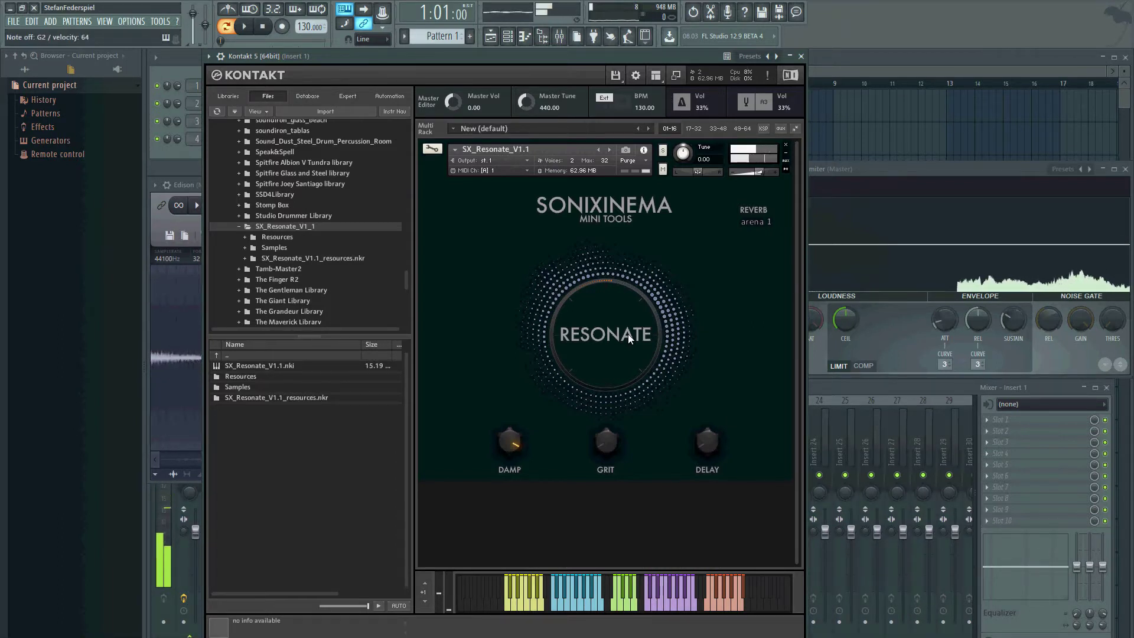
Step: Select PITCH UP.wav as the reverb impulse in place of ARENA 1
{"action": "left_click", "coordinate": [755, 223]}
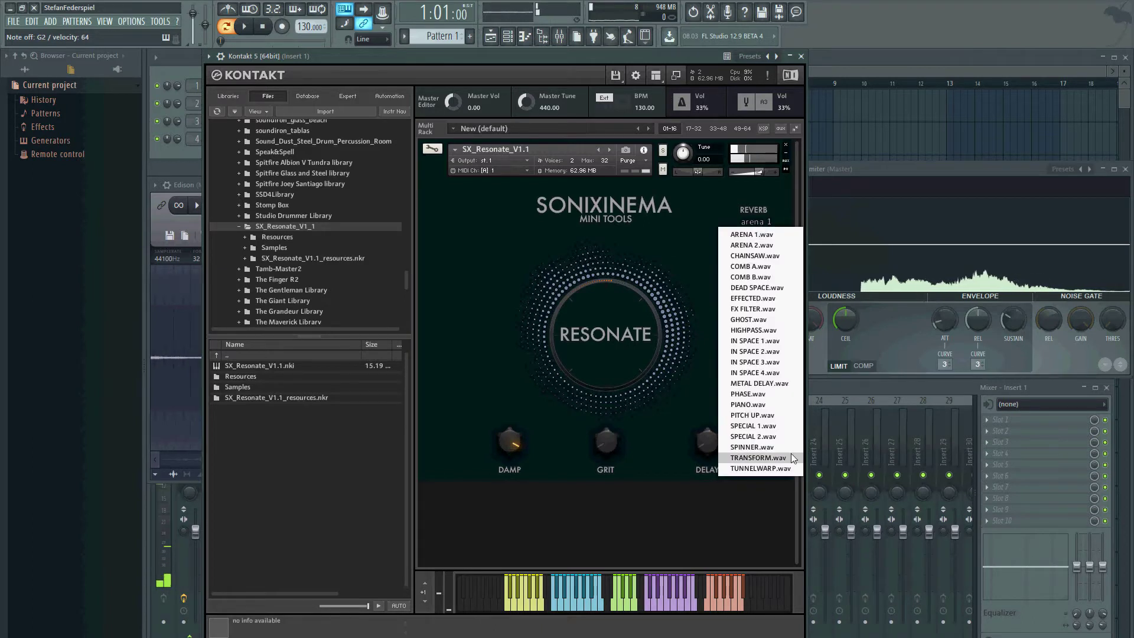
{"action": "left_click", "coordinate": [760, 416]}
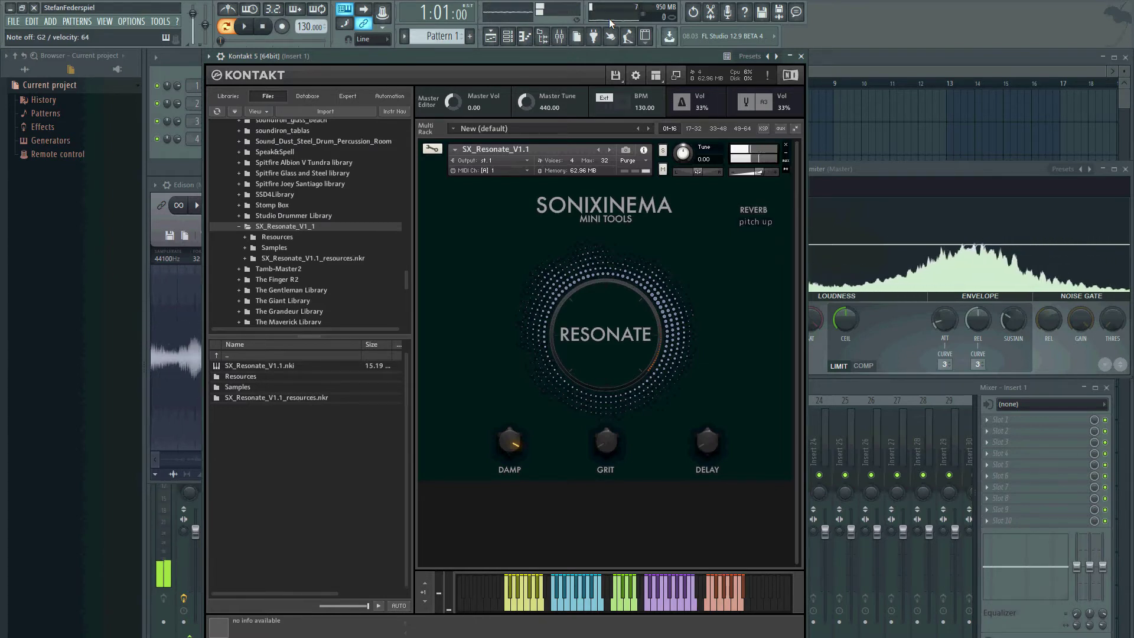
Step: Select TRANSFORM.wav as the reverb impulse in place of PITCH UP
{"action": "left_click", "coordinate": [755, 225]}
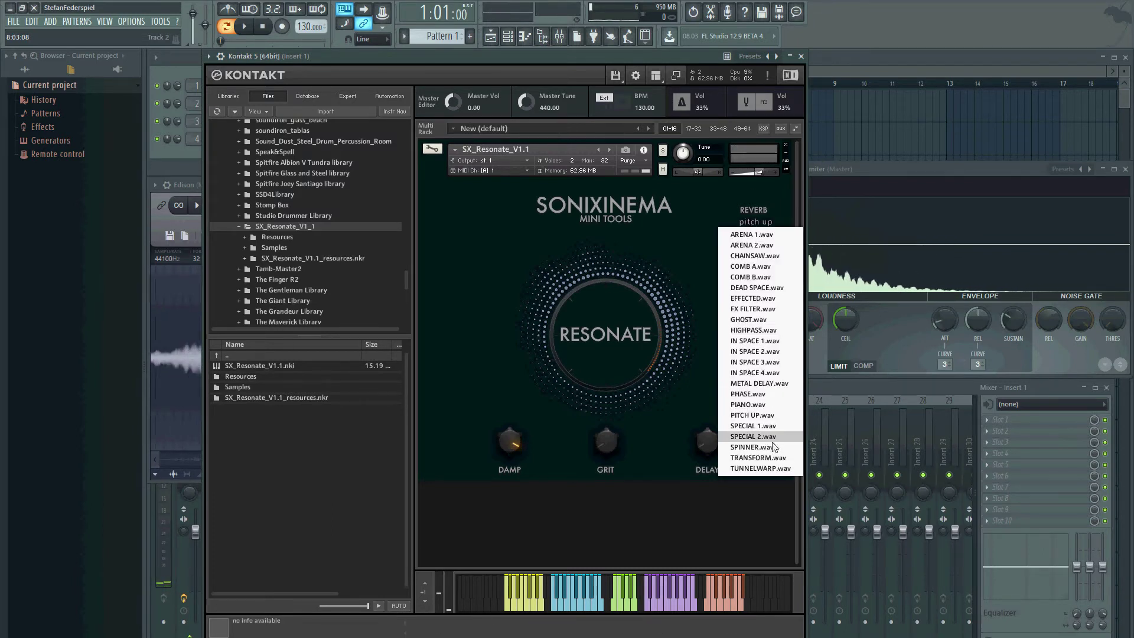
{"action": "left_click", "coordinate": [768, 458]}
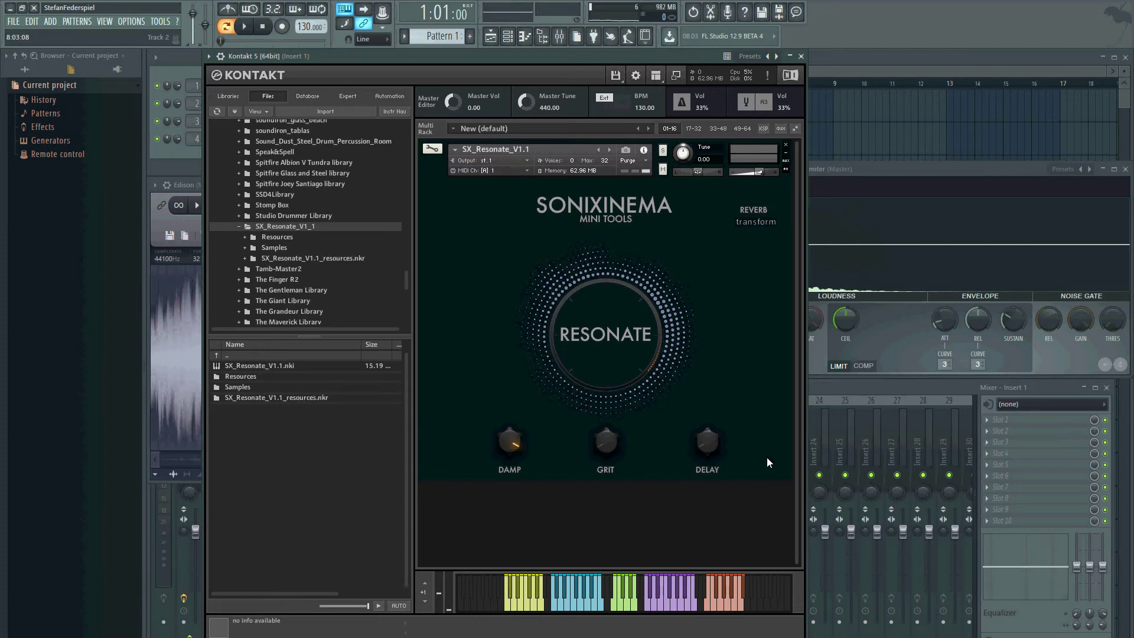